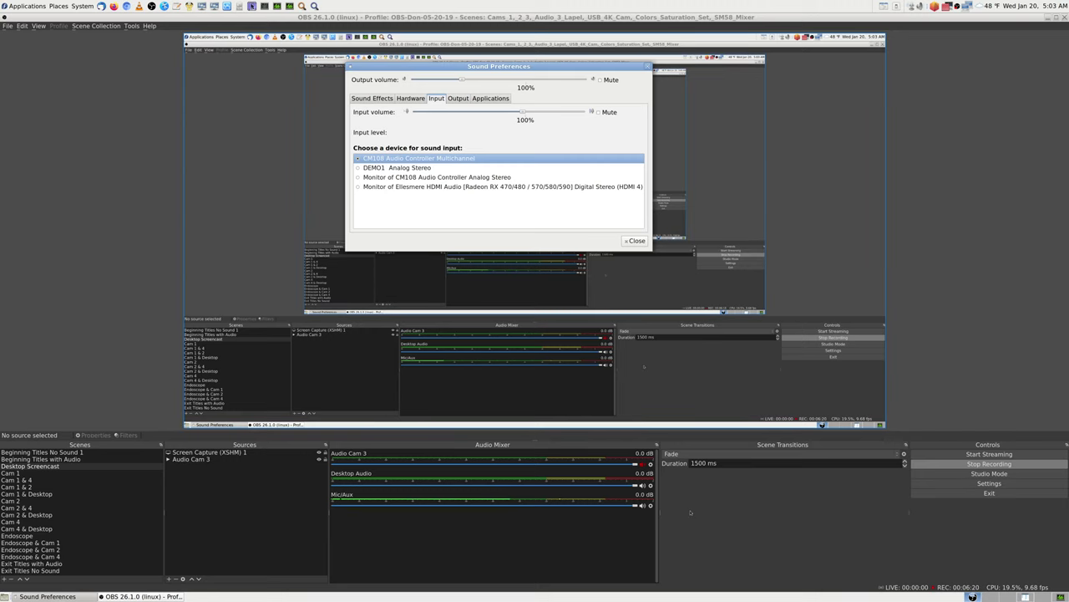
Open the advanced audio properties from the Mic/Aux source, then widen and reposition the window so the monitoring and track settings are readable
{"action": "left_click", "coordinate": [651, 505]}
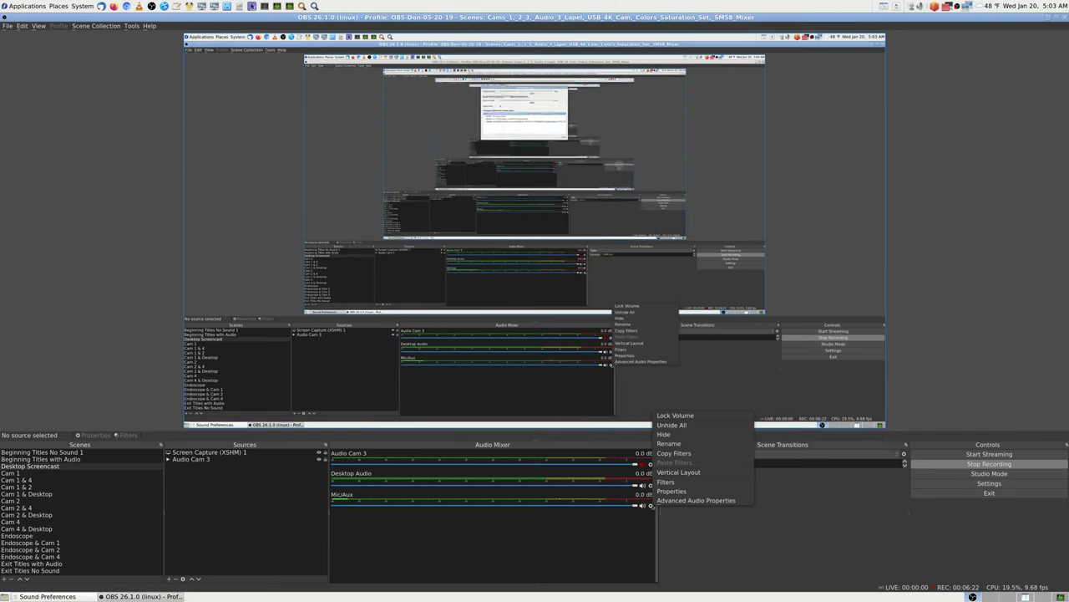
{"action": "left_click", "coordinate": [671, 500]}
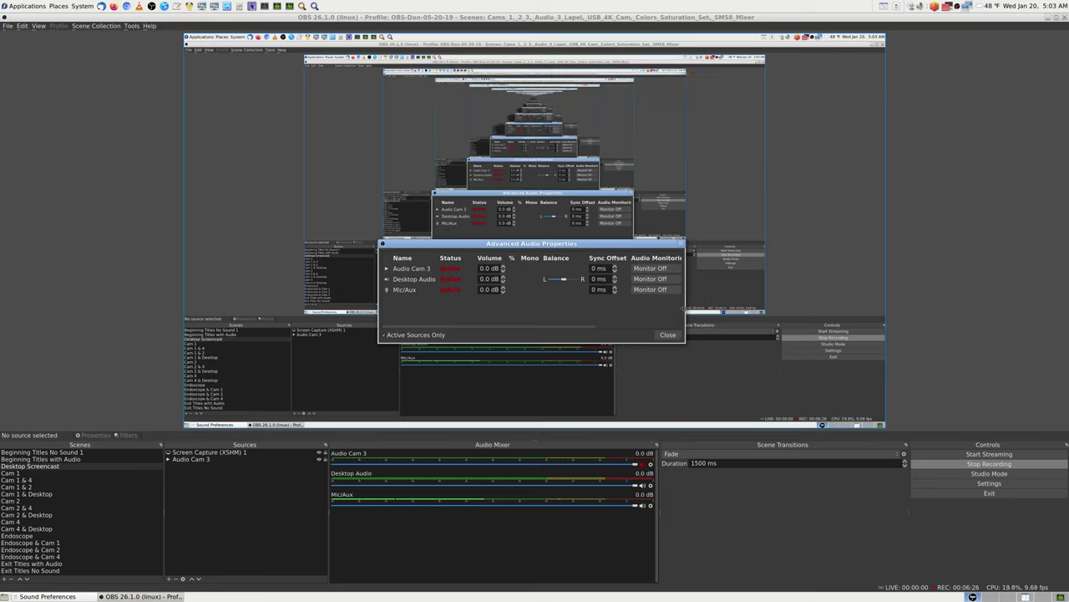
{"action": "left_click_drag", "start_coordinate": [685, 309], "coordinate": [839, 309]}
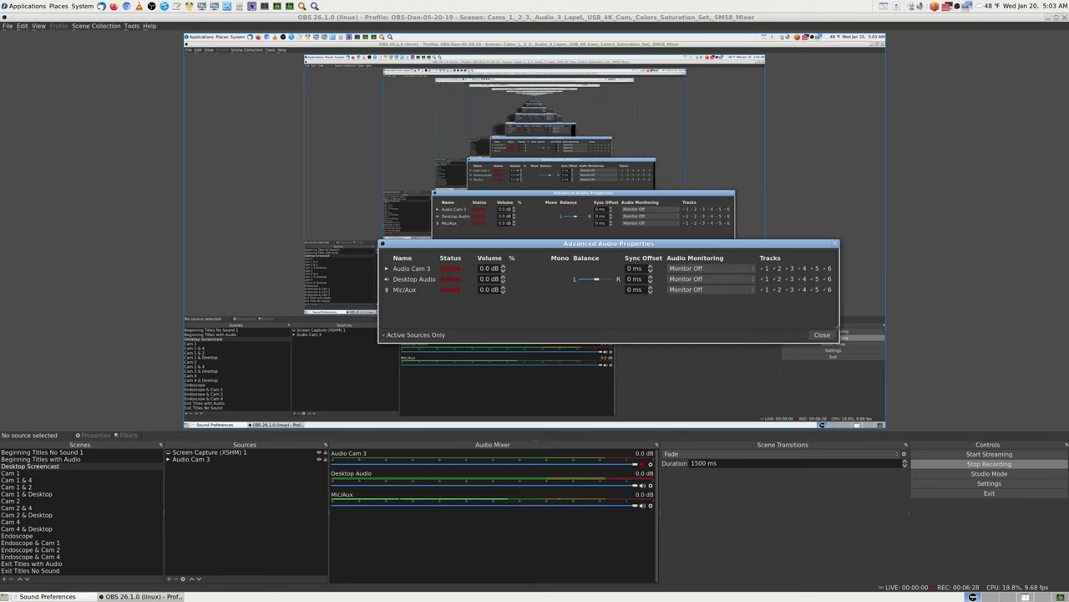
{"action": "left_click_drag", "start_coordinate": [697, 243], "coordinate": [568, 314]}
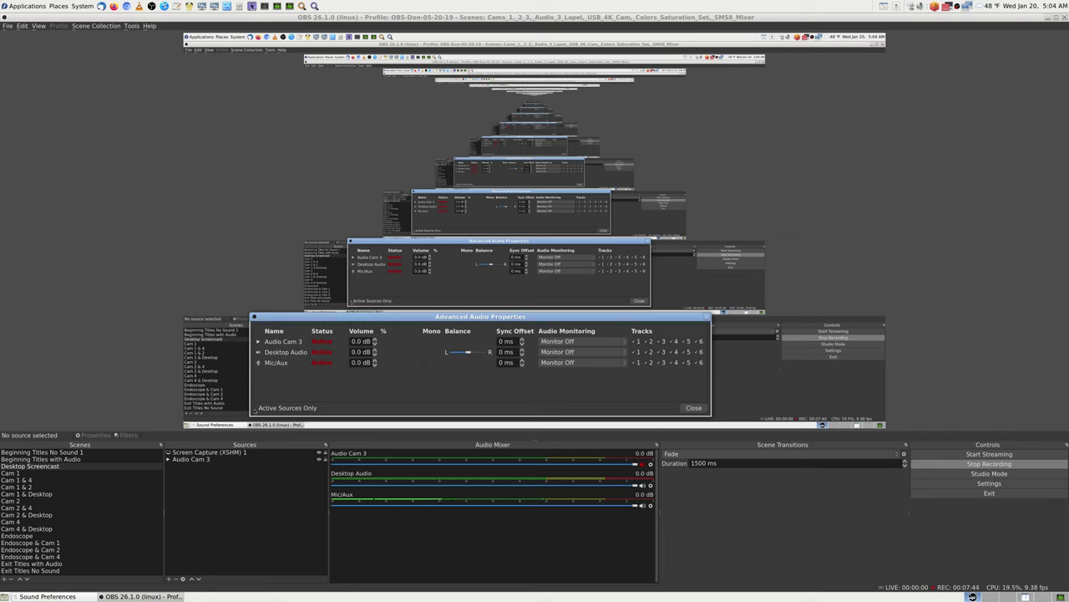
{"action": "left_click", "coordinate": [255, 407]}
{"action": "left_click", "coordinate": [255, 407]}
Bring the Sound Preferences window forward and lower the system output volume by several increments
{"action": "left_click", "coordinate": [89, 594]}
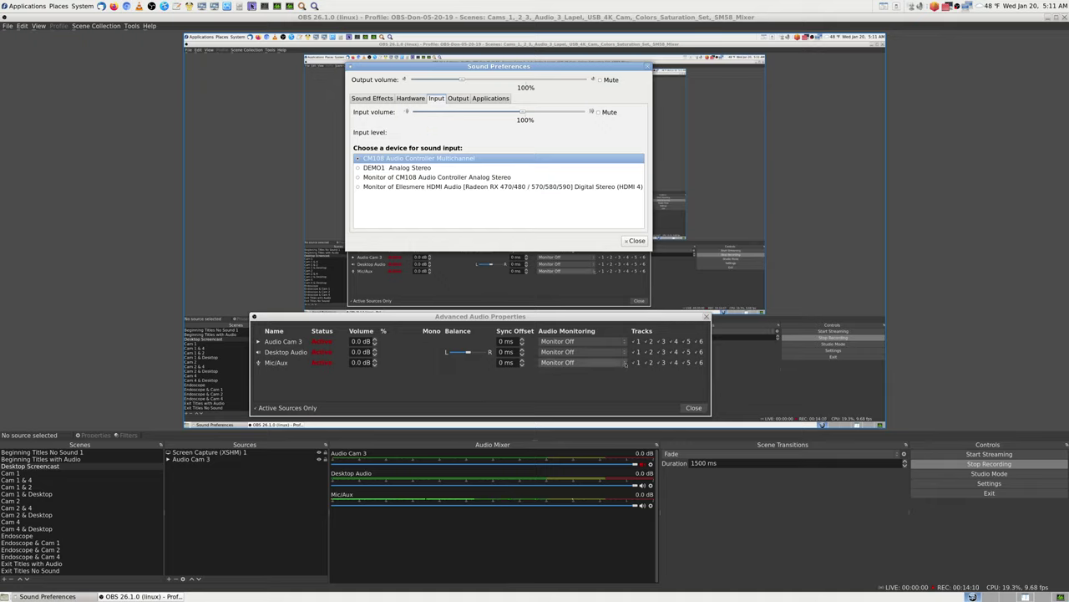
{"action": "key", "text": "XF86AudioLowerVolume"}
{"action": "key", "text": "XF86AudioLowerVolume"}
{"action": "key", "text": "XF86AudioLowerVolume"}
{"action": "key", "text": "XF86AudioLowerVolume"}
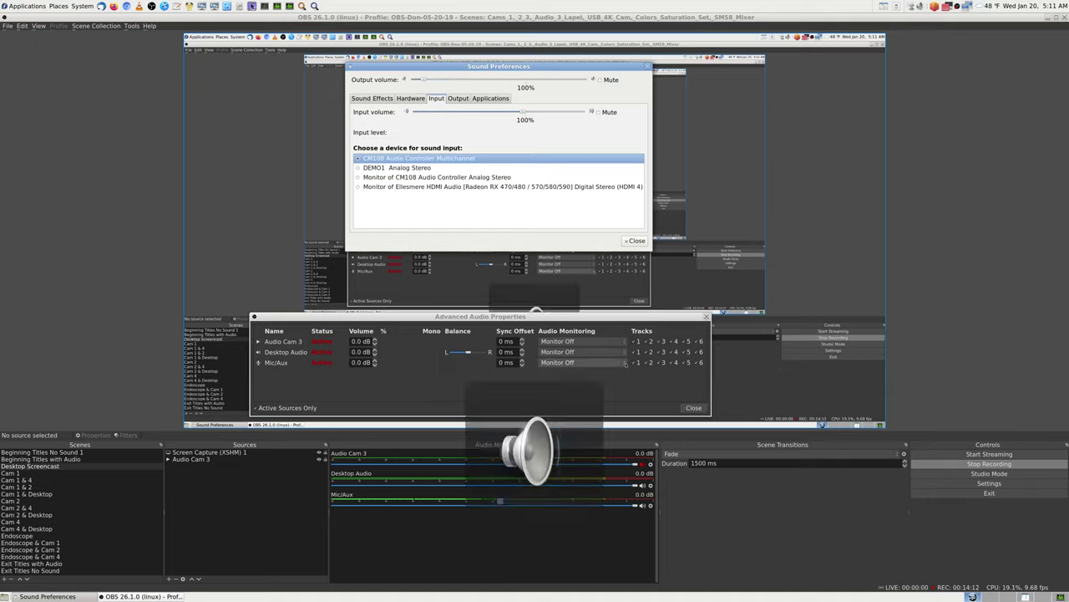
{"action": "key", "text": "XF86AudioLowerVolume"}
{"action": "key", "text": "XF86AudioLowerVolume"}
Try Monitor and Output for the Mic/Aux source at a lower system volume, and return it to Monitor Off
{"action": "left_click", "coordinate": [625, 362]}
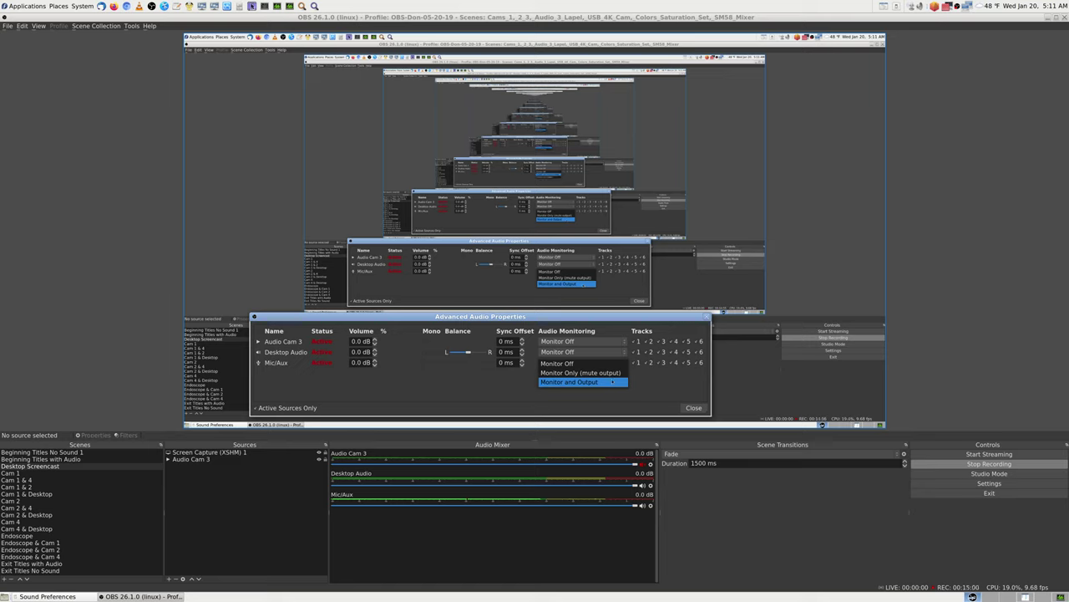
{"action": "left_click", "coordinate": [604, 383]}
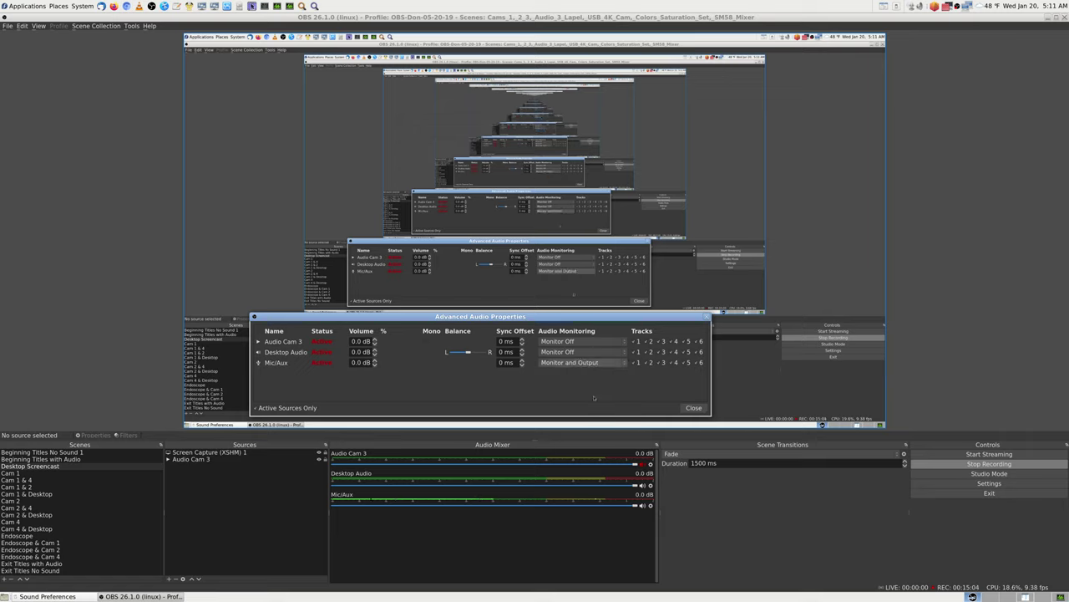
{"action": "key", "text": "XF86AudioLowerVolume"}
{"action": "left_click", "coordinate": [615, 363]}
{"action": "left_click", "coordinate": [577, 344]}
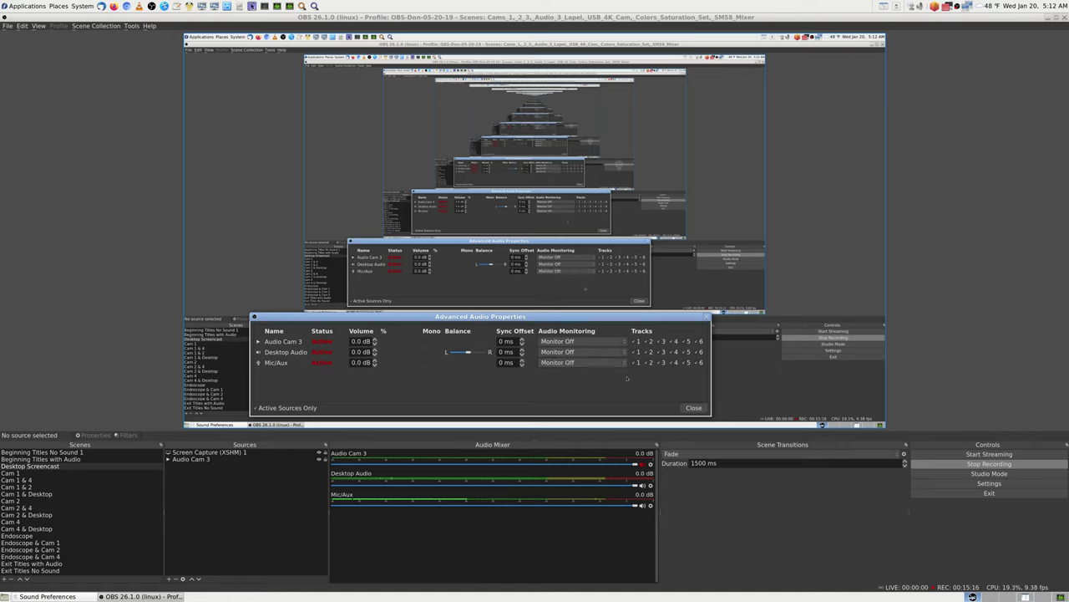
Test Monitor and Output on Mic/Aux once more, restore Monitor Off and close the advanced audio properties
{"action": "left_click", "coordinate": [615, 365]}
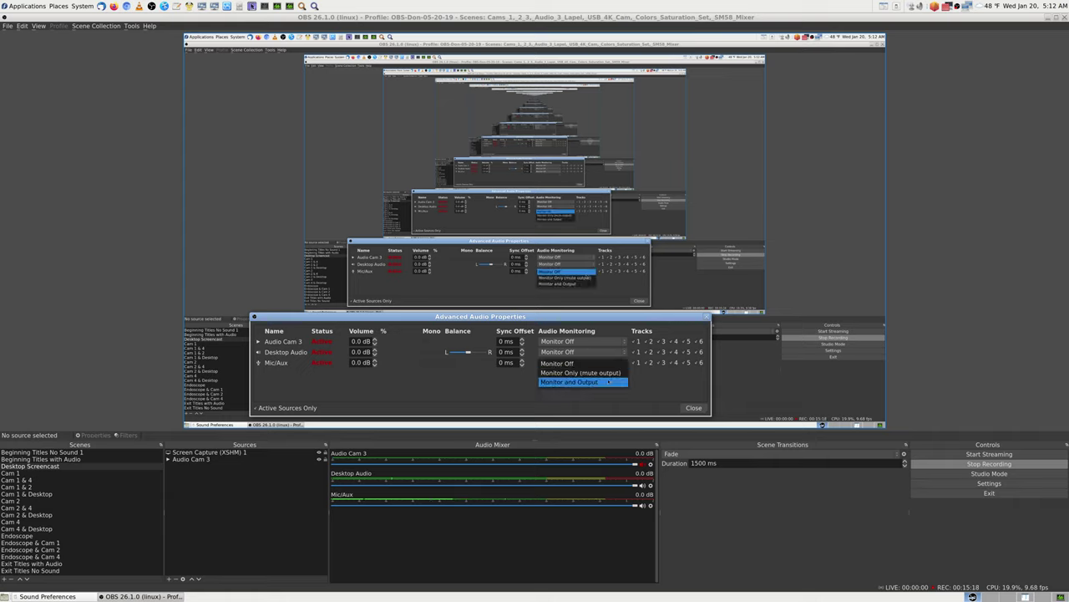
{"action": "left_click", "coordinate": [598, 382]}
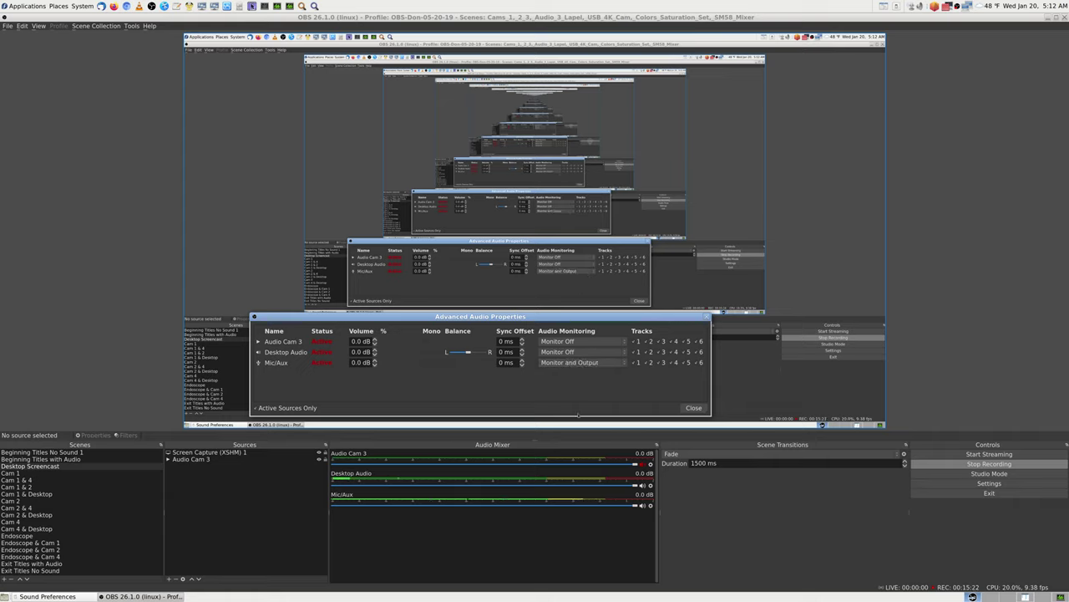
{"action": "left_click", "coordinate": [610, 362]}
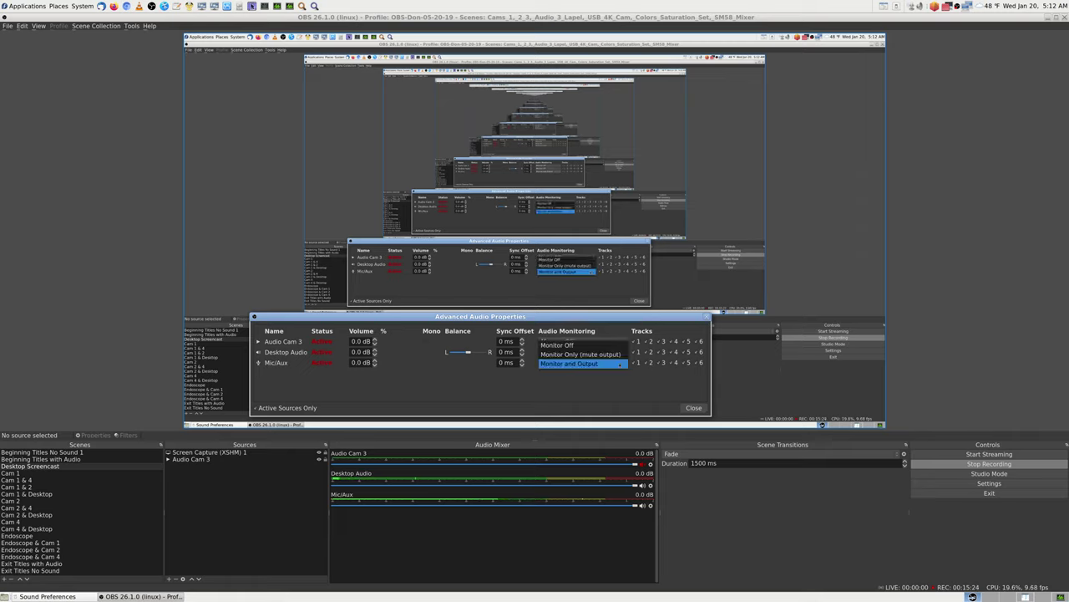
{"action": "left_click", "coordinate": [558, 344]}
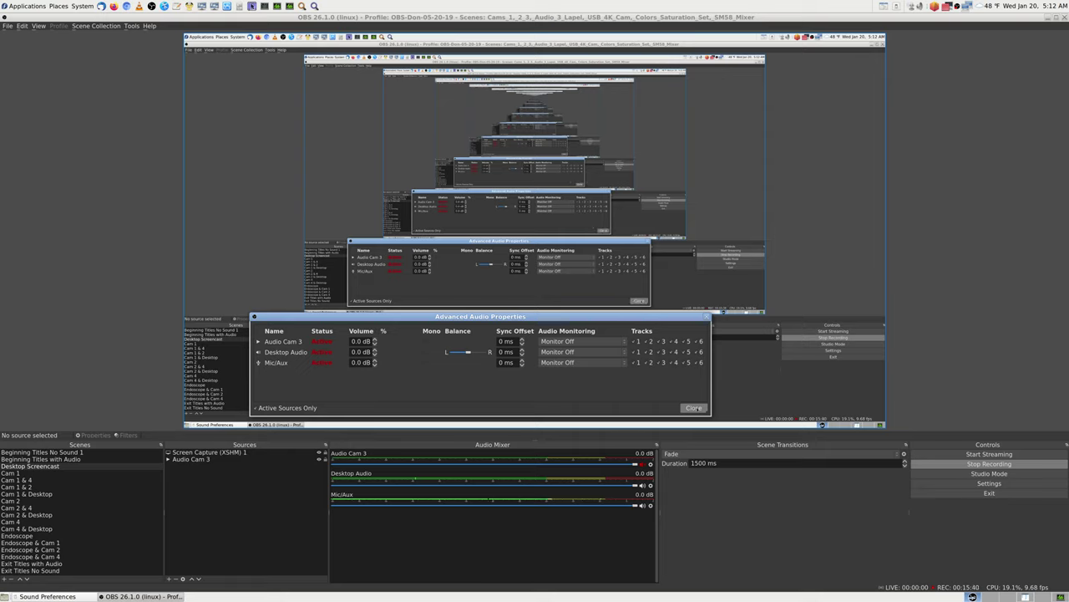
{"action": "left_click", "coordinate": [694, 408]}
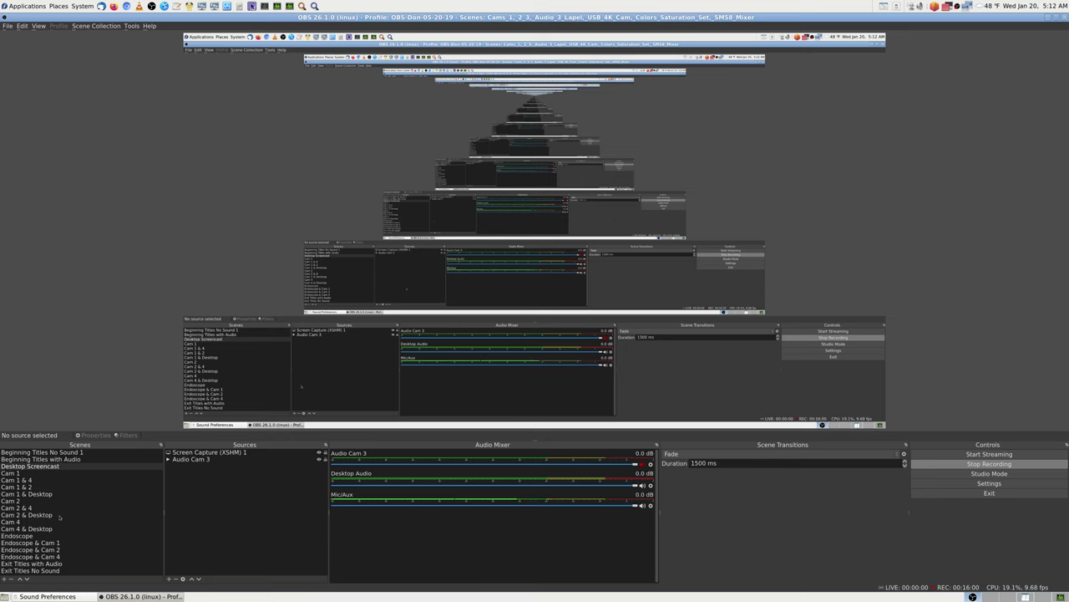
Switch the recording from the desktop view to the Cam 4 scene
{"action": "left_click", "coordinate": [20, 522]}
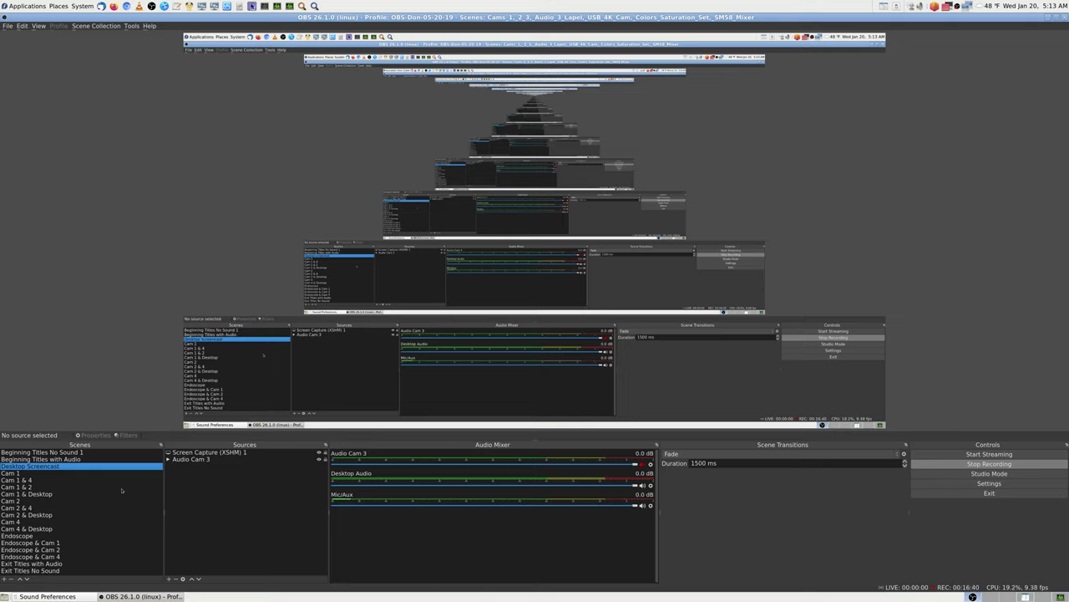
{"action": "left_click", "coordinate": [21, 523]}
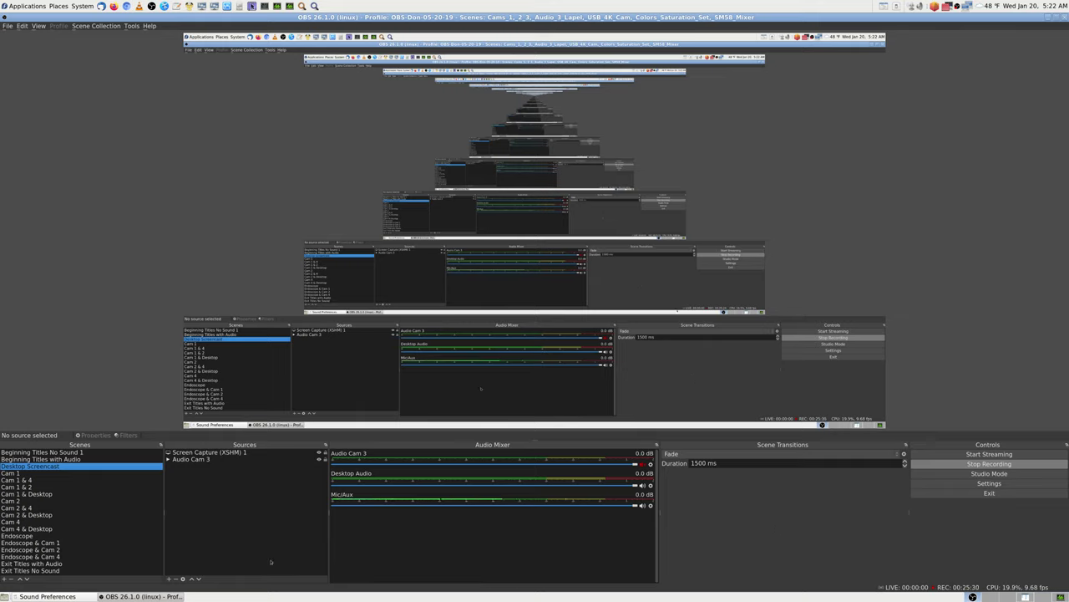
Examine the available input devices in Sound Preferences and return to the Desktop Screencast scene
{"action": "left_click", "coordinate": [48, 595]}
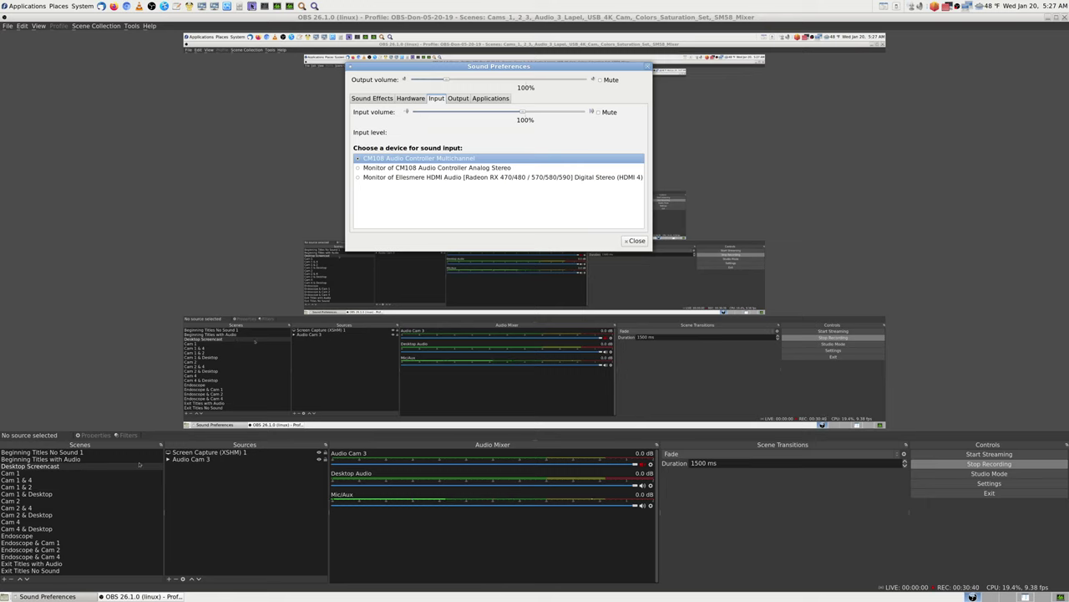
{"action": "left_click", "coordinate": [103, 468]}
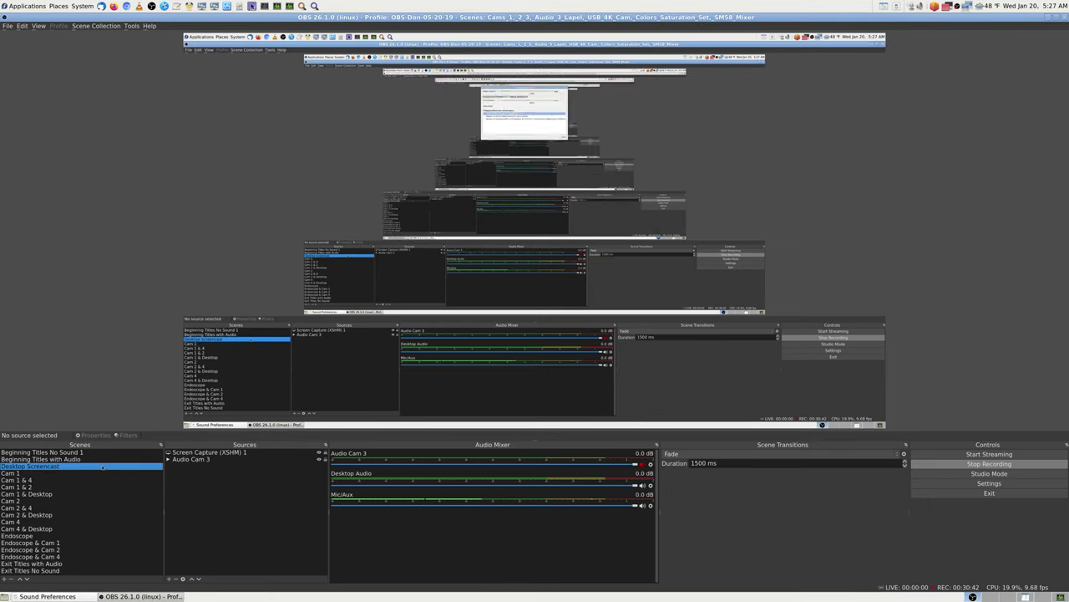
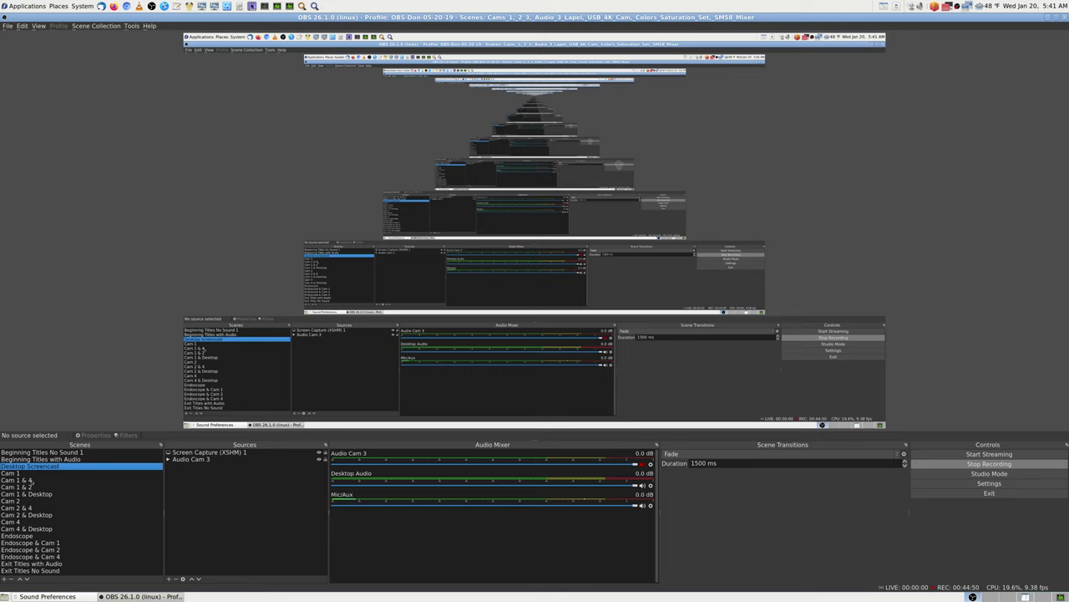
Show the Cam 1 & Desktop scene in the recording and switch back to Desktop Screencast
{"action": "left_click", "coordinate": [32, 493]}
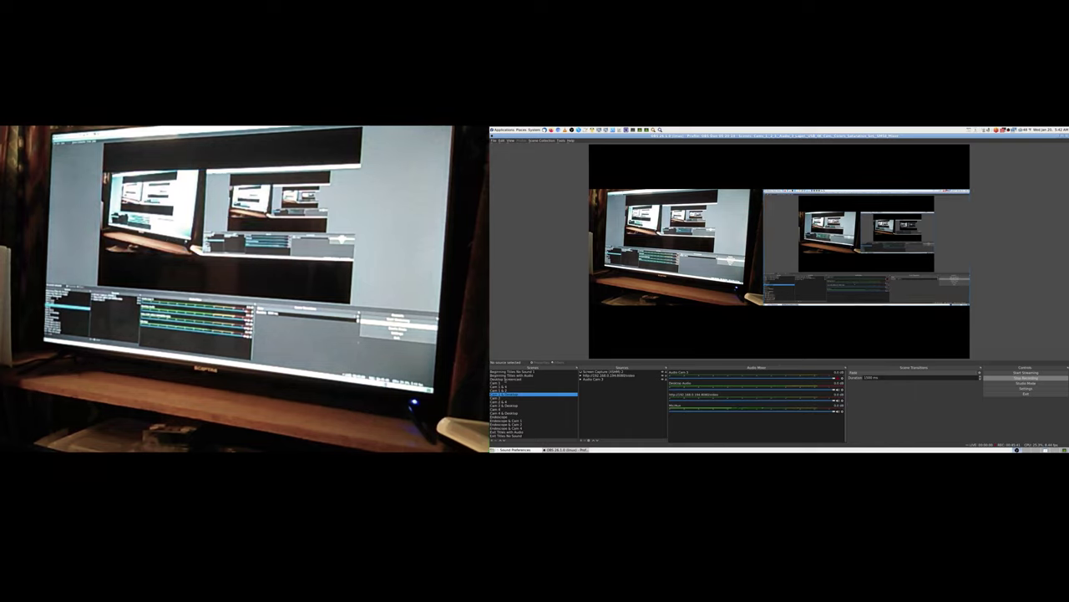
{"action": "left_click", "coordinate": [505, 380]}
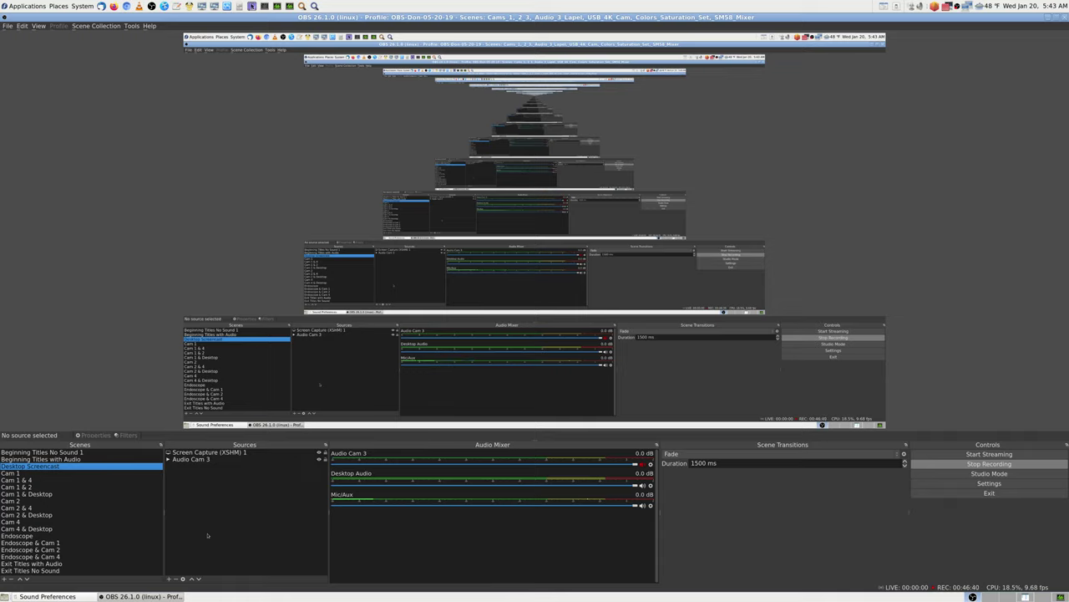
Step through the scenes to Beginning Titles No Sound 1 and back to Desktop Screencast
{"action": "key", "text": "Up"}
{"action": "key", "text": "Up"}
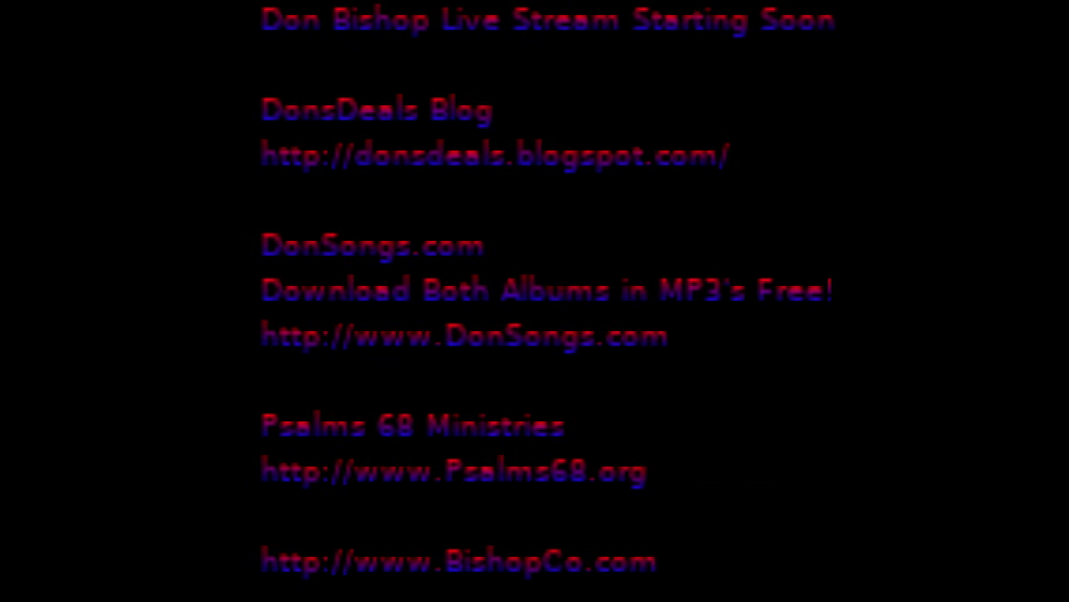
{"action": "key", "text": "Down"}
{"action": "key", "text": "Down"}
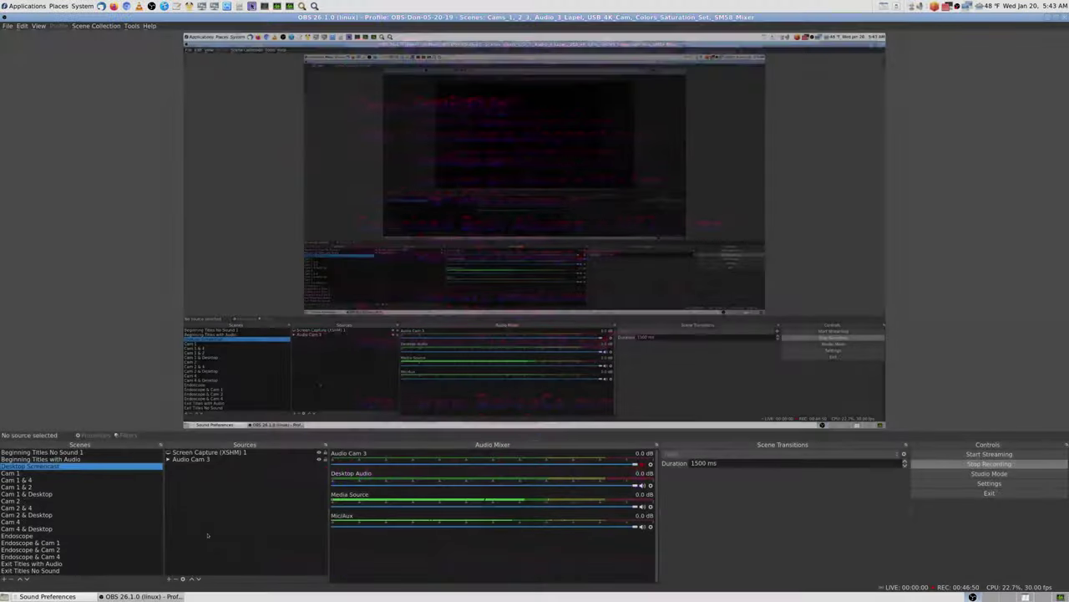
Advance the active scene past Cam 2 & Desktop to Cam 4
{"action": "key", "text": "Down"}
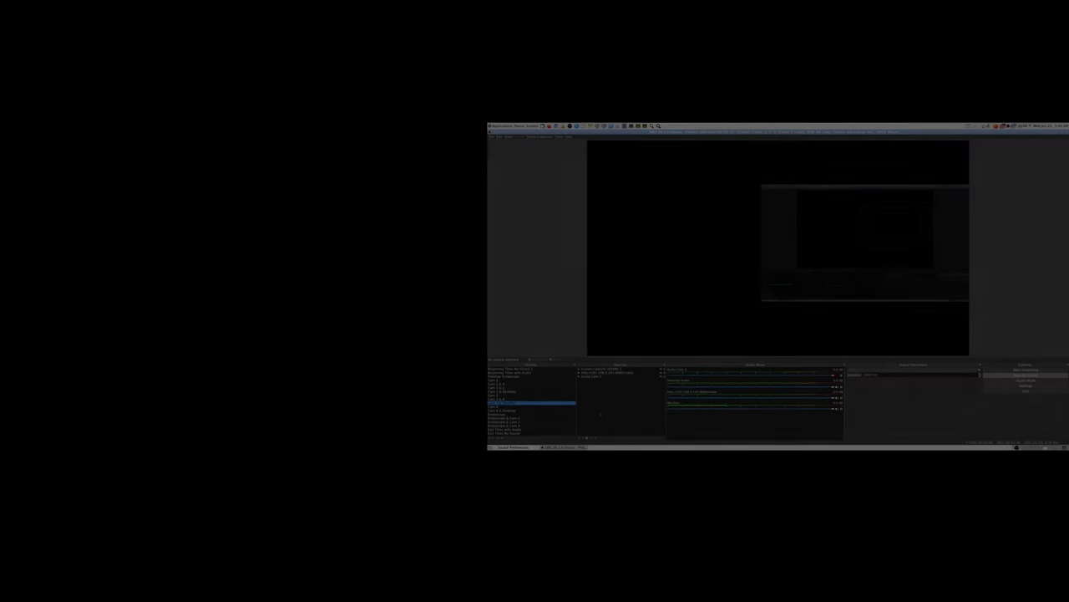
{"action": "key", "text": "Down"}
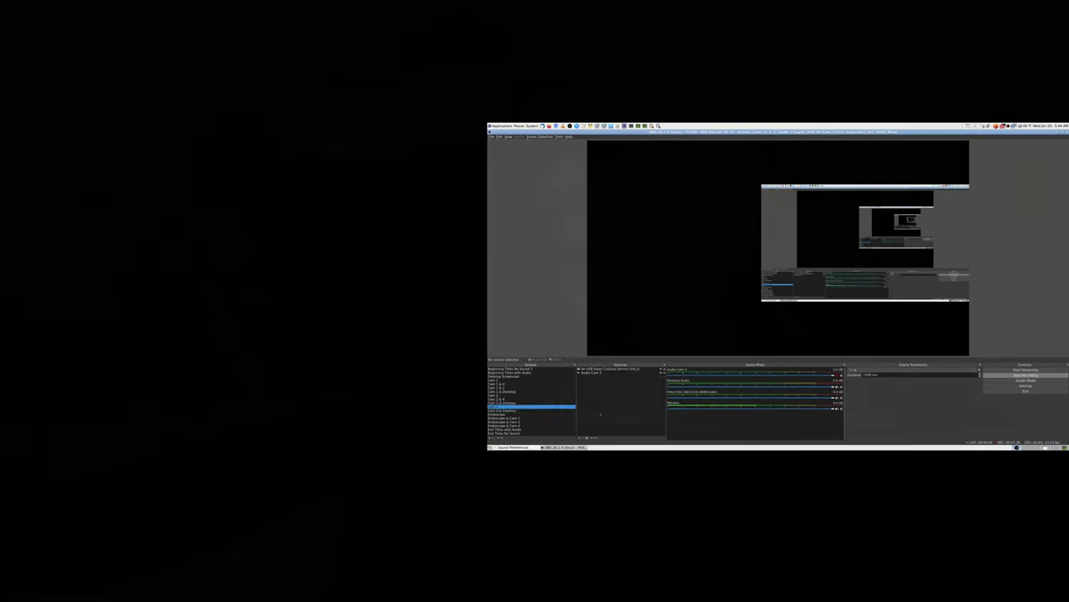